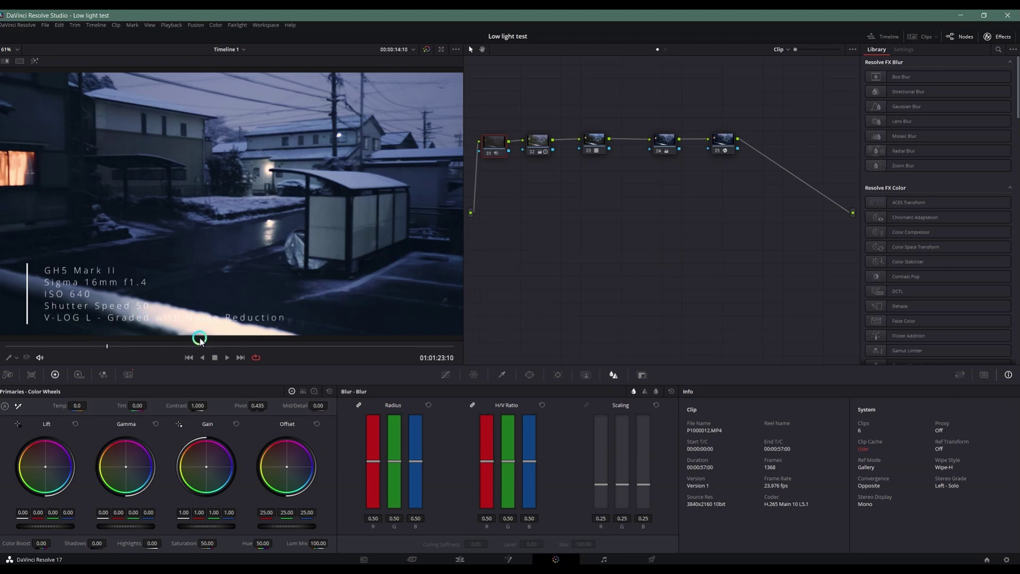
# Scrub the viewer to 01:01:18:23, showing the snow-dusted orange car in the parking lot.
pyautogui.moveTo(110, 347); pyautogui.dragTo(62, 345)
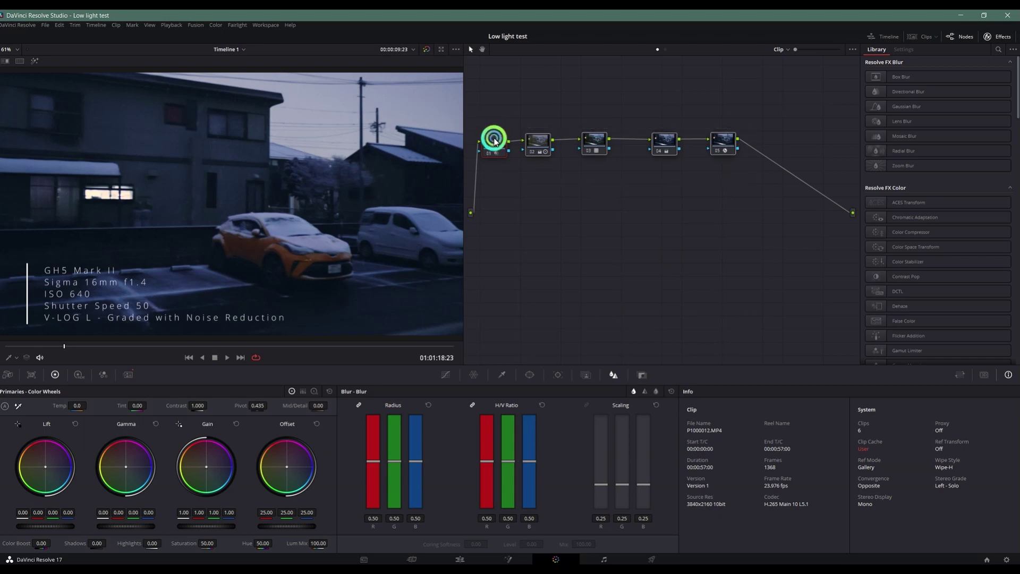
# Pan the node graph and save, then add a parallel node beside node 01 and undo it.
pyautogui.moveTo(492, 139); pyautogui.dragTo(522, 144)
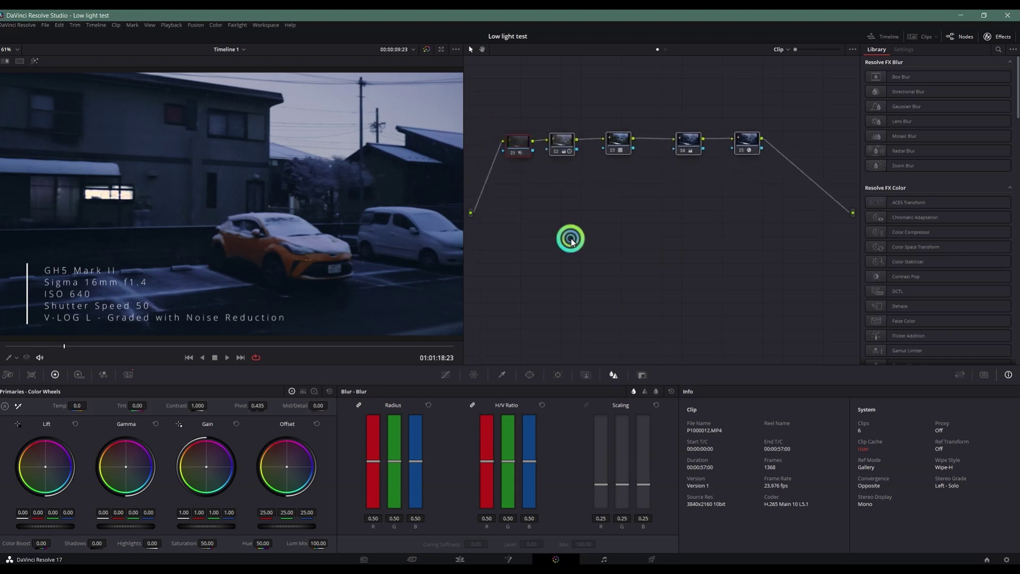
pyautogui.click(620, 234)
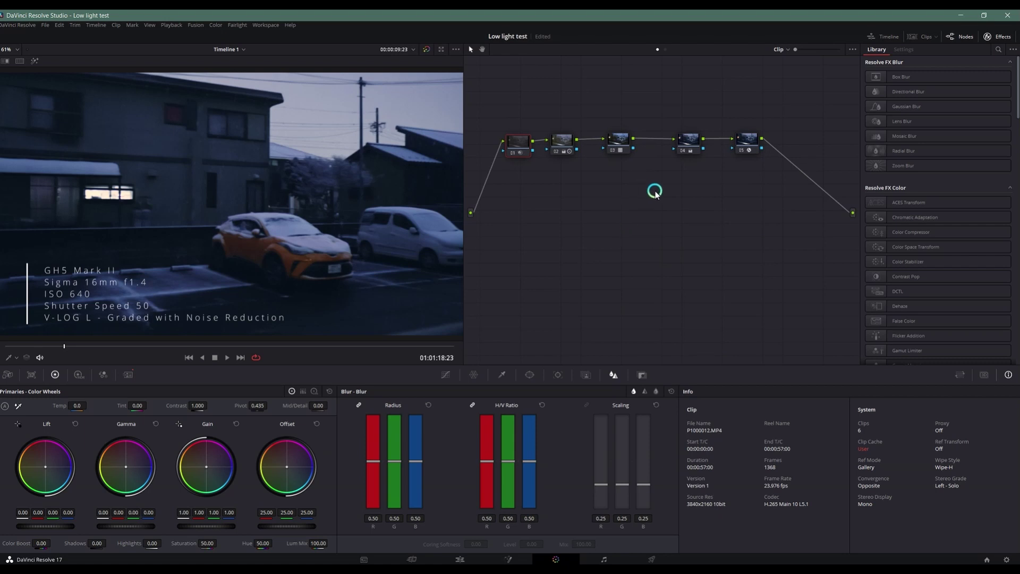
pyautogui.click(690, 225)
pyautogui.hotkey('ctrl', 's')
pyautogui.hotkey('alt', 'p')
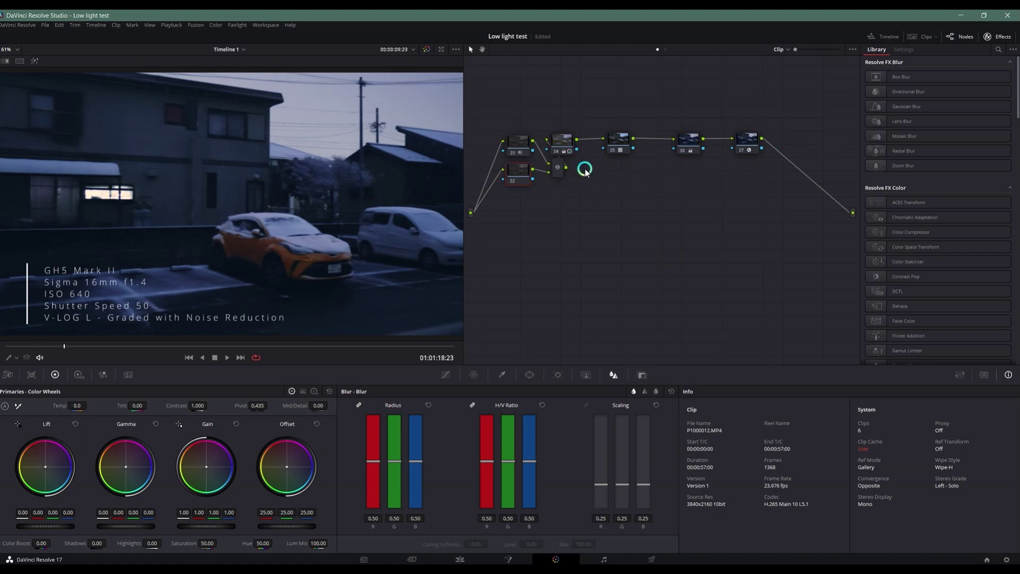
pyautogui.hotkey('ctrl', 'z')
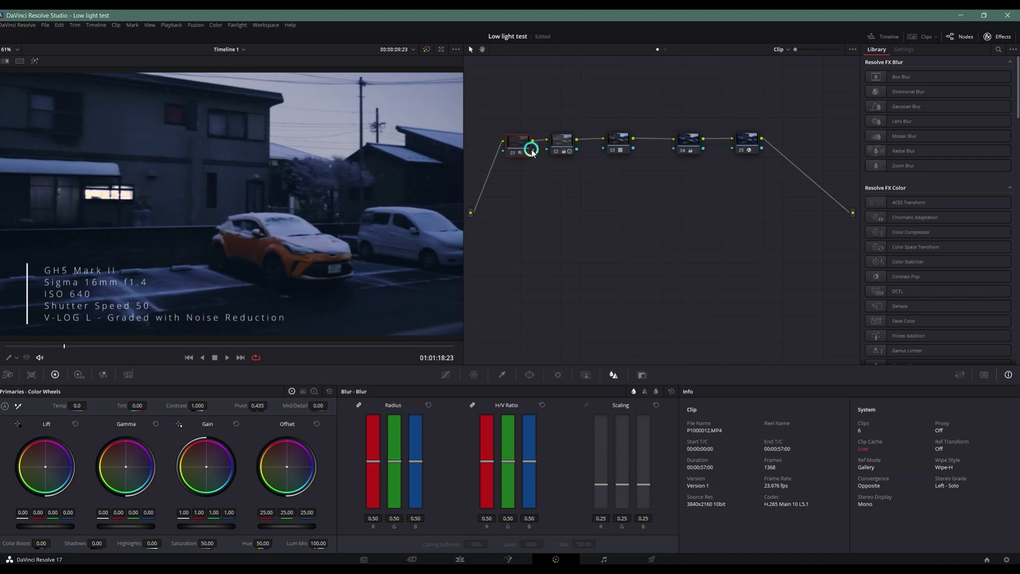
# Nudge node 01 a few pixels left and up in the Node editor.
pyautogui.moveTo(519, 146); pyautogui.dragTo(509, 143)
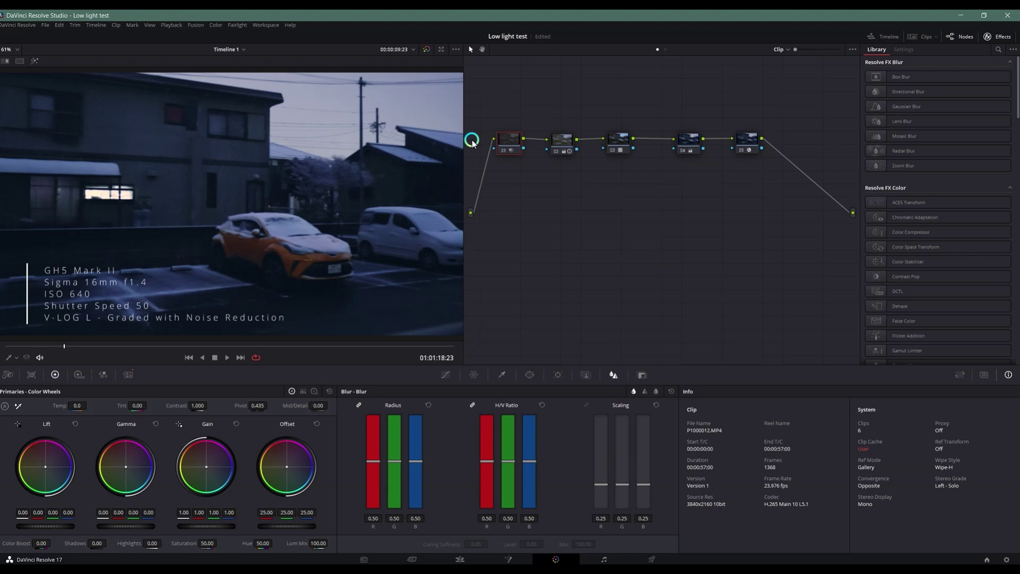
pyautogui.moveTo(504, 146); pyautogui.dragTo(503, 142)
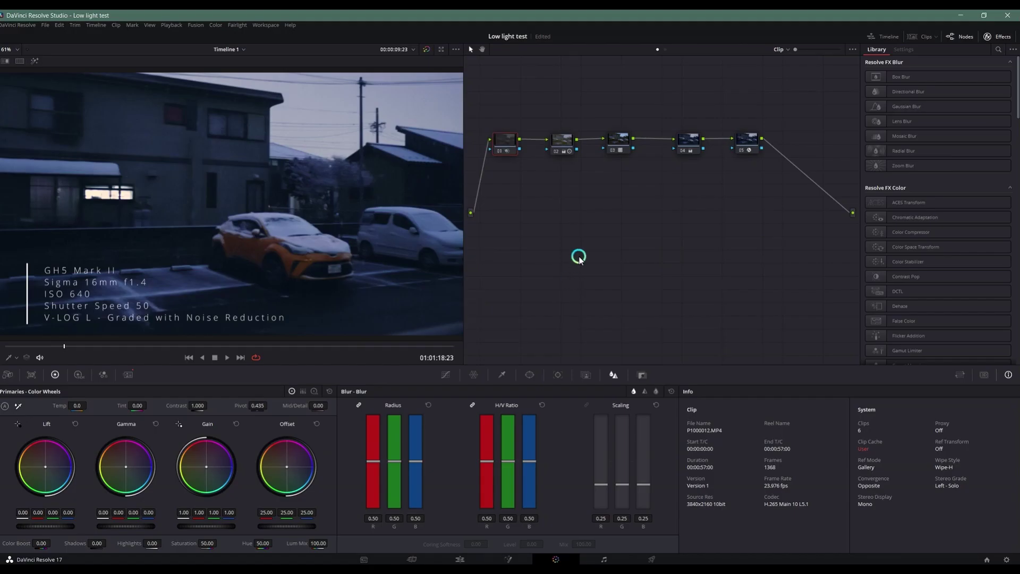
# Save, show the Motion Effects palette, and reset node 01's grade to defaults.
pyautogui.hotkey('ctrl', 's')
pyautogui.click(121, 378)
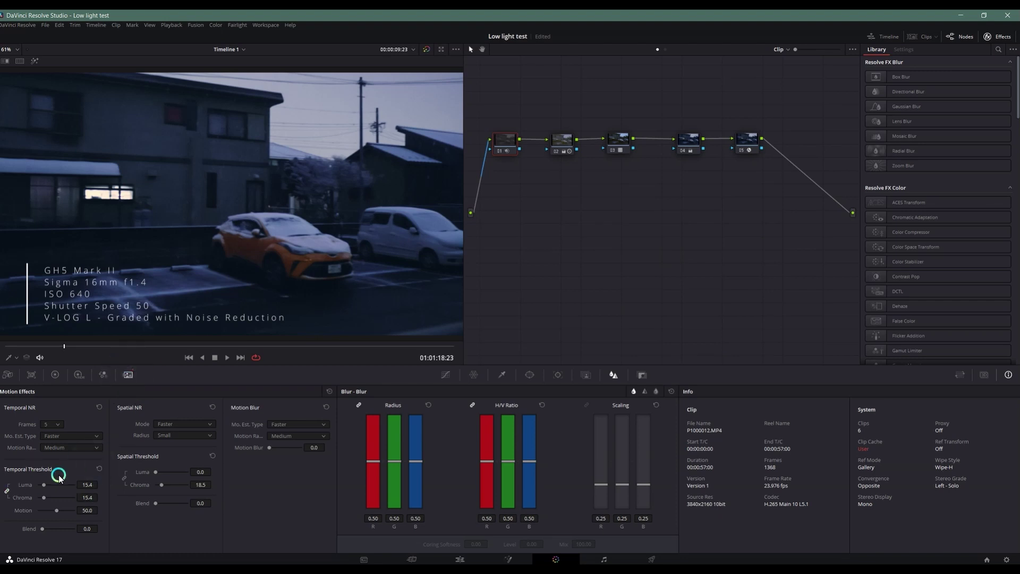
pyautogui.rightClick(512, 150)
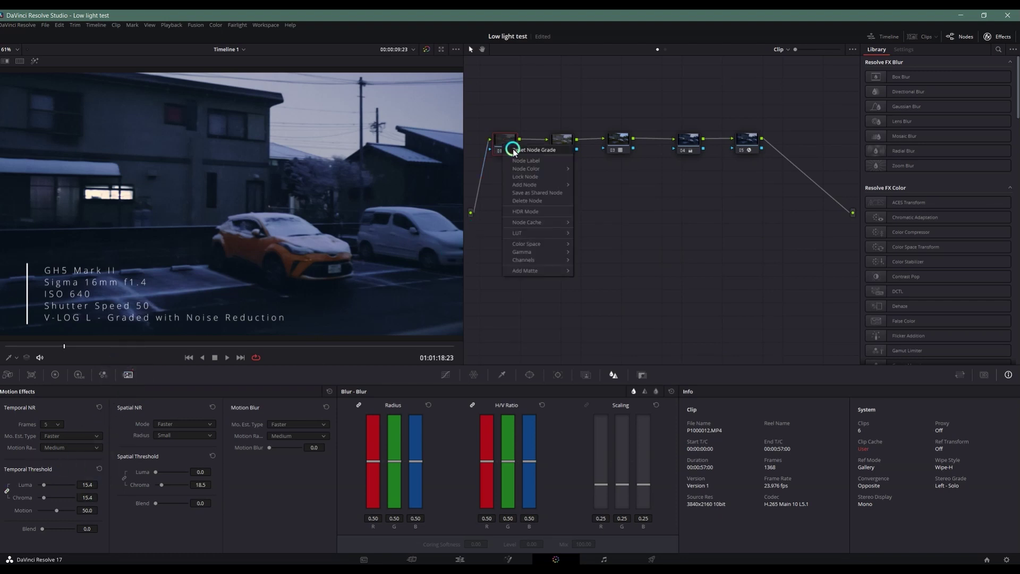
pyautogui.click(536, 150)
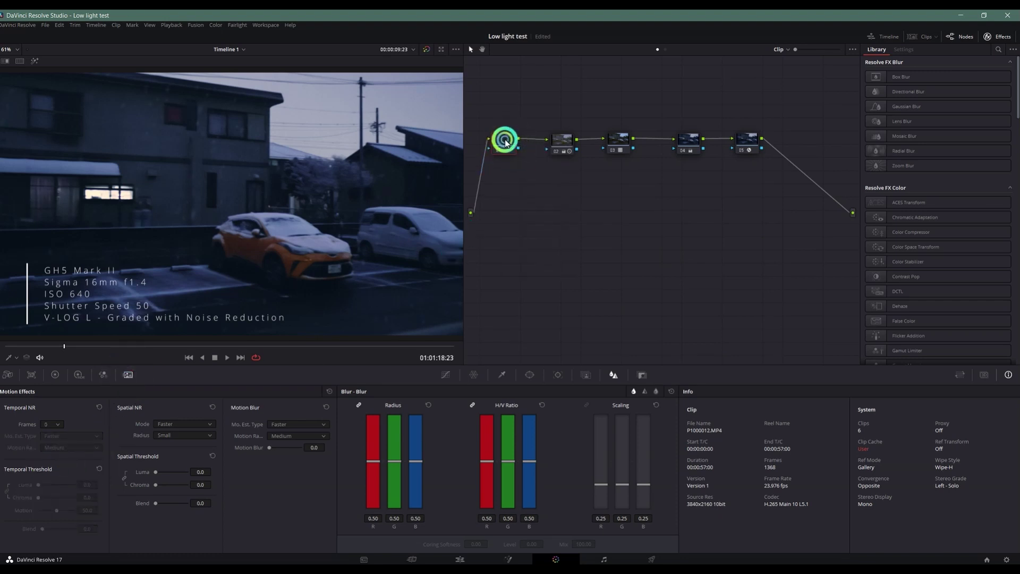
# Set node 01's temporal noise reduction to 5 frames with Faster motion estimation.
pyautogui.click(428, 411)
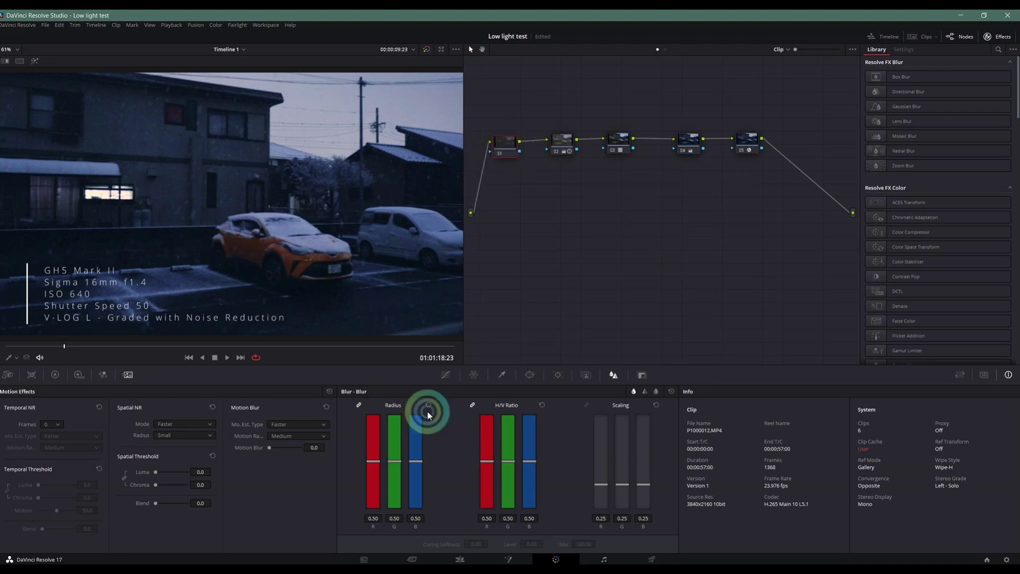
pyautogui.click(53, 425)
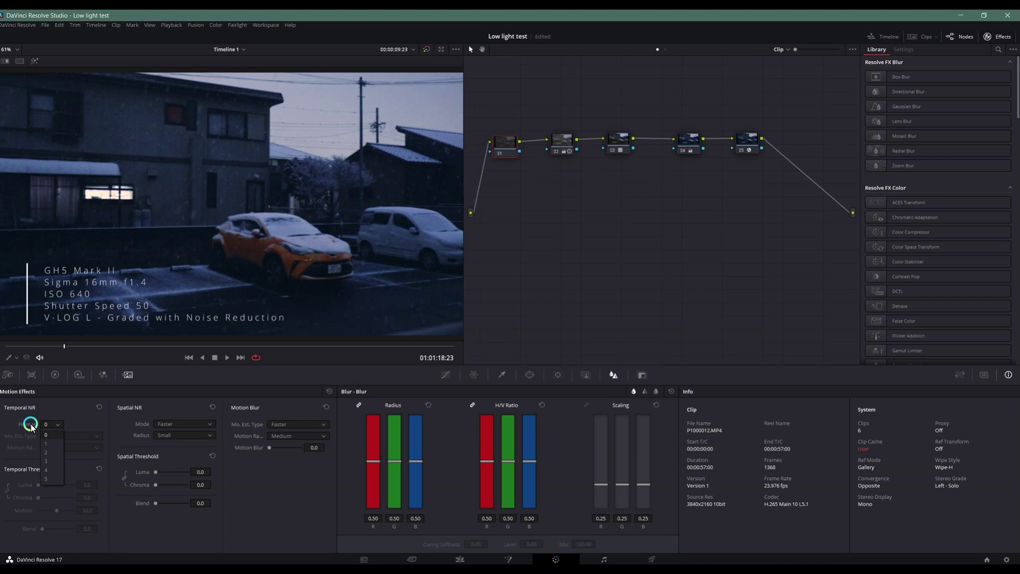
pyautogui.click(46, 479)
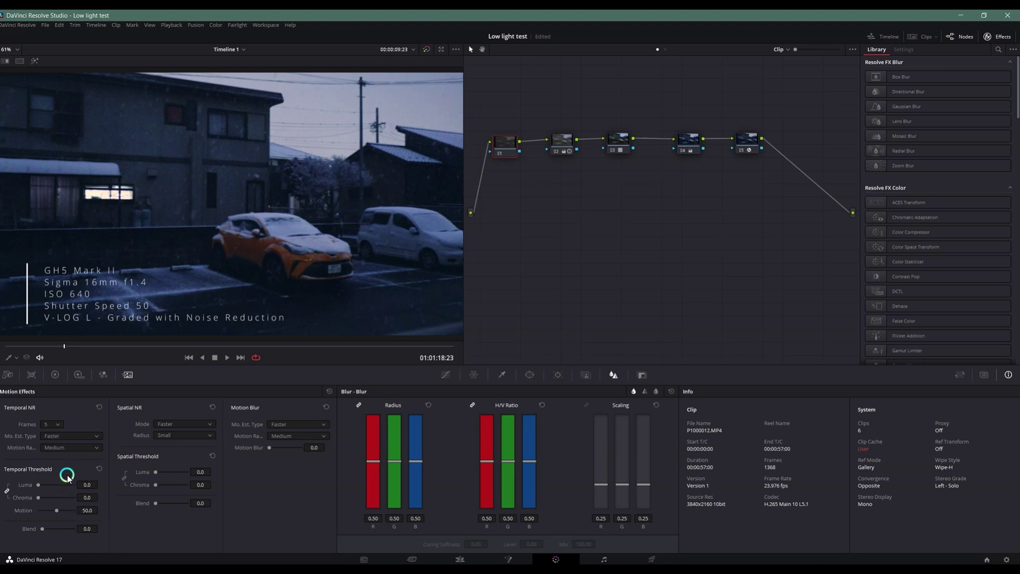
pyautogui.click(68, 436)
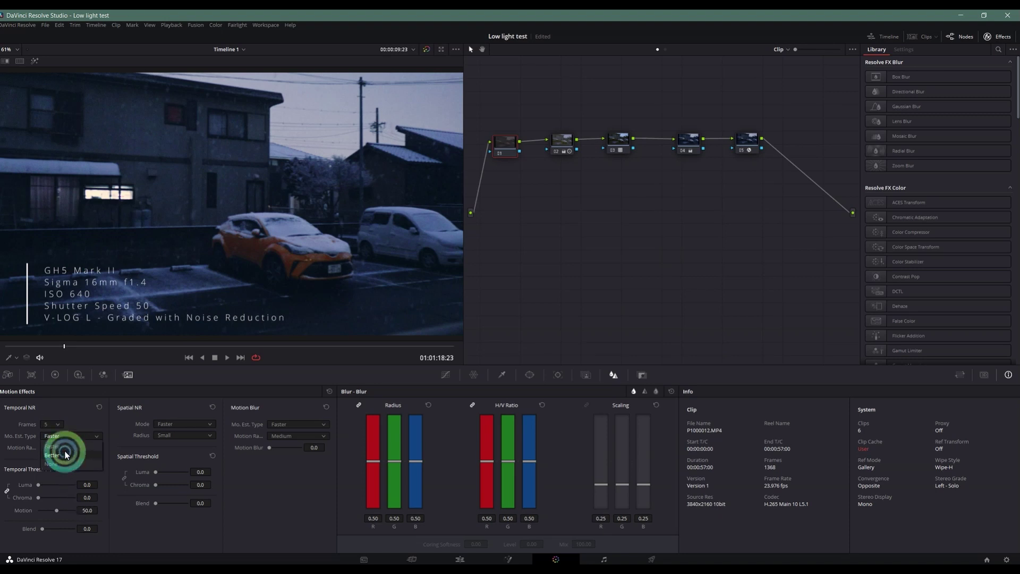
pyautogui.click(52, 445)
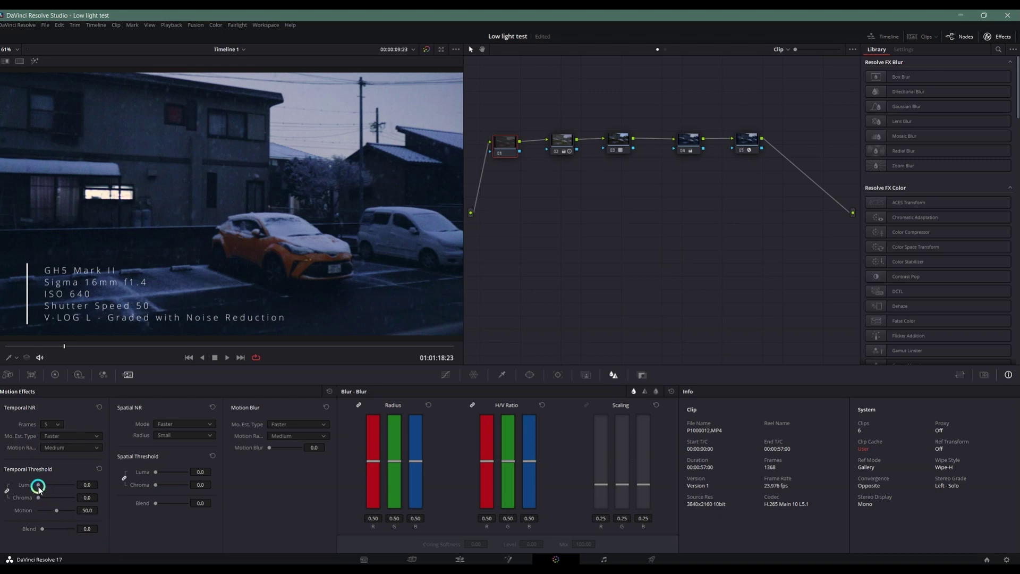
# Settle the linked temporal threshold luma and chroma at 7.7, then scrub ahead to a later street shot.
pyautogui.moveTo(37, 488)
pyautogui.mouseDown()
pyautogui.moveTo(82, 489)
pyautogui.moveTo(22, 478)
pyautogui.mouseUp()
pyautogui.moveTo(32, 481); pyautogui.dragTo(45, 484)
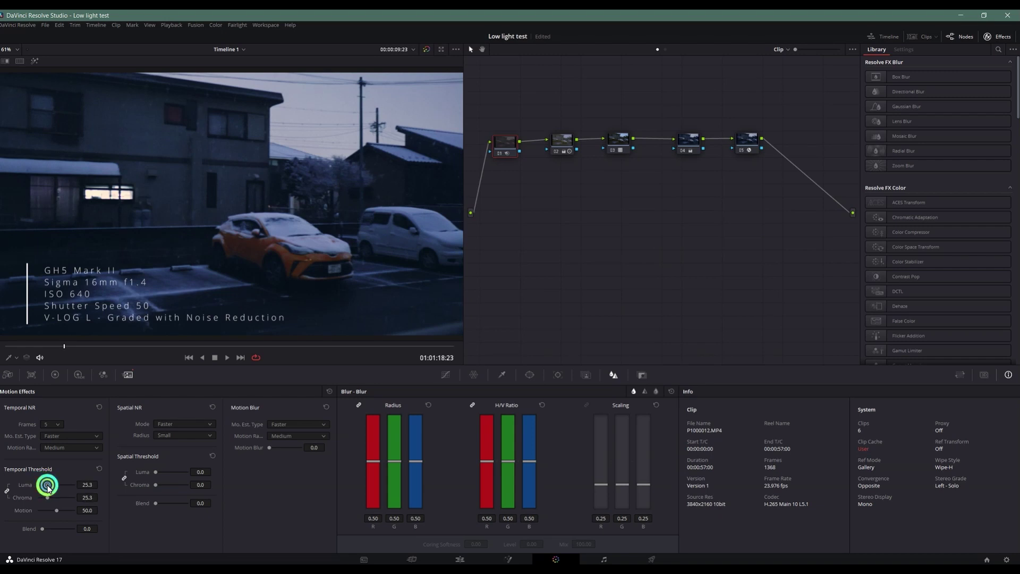
pyautogui.moveTo(45, 487); pyautogui.dragTo(46, 488)
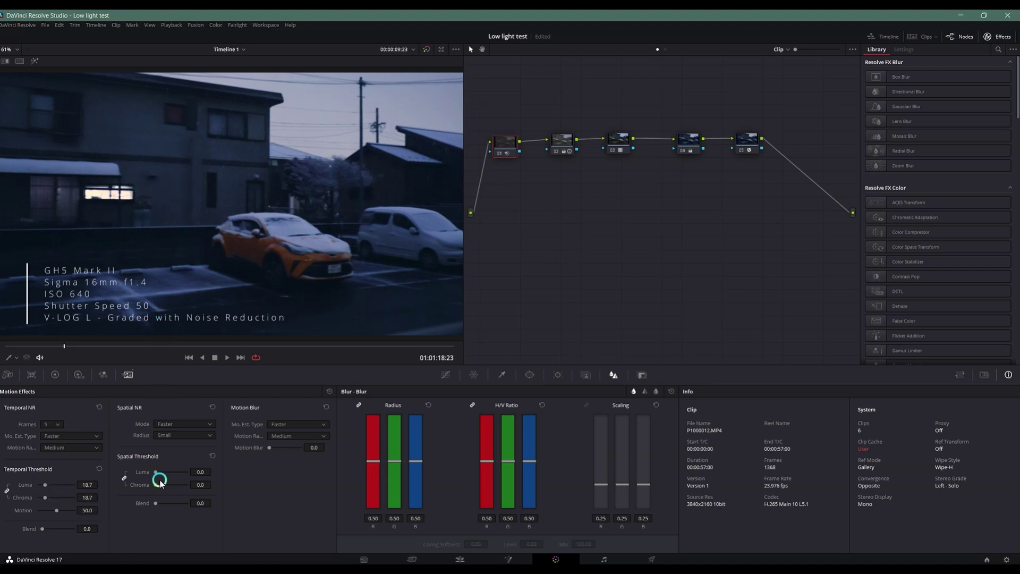
pyautogui.moveTo(45, 487); pyautogui.dragTo(44, 487)
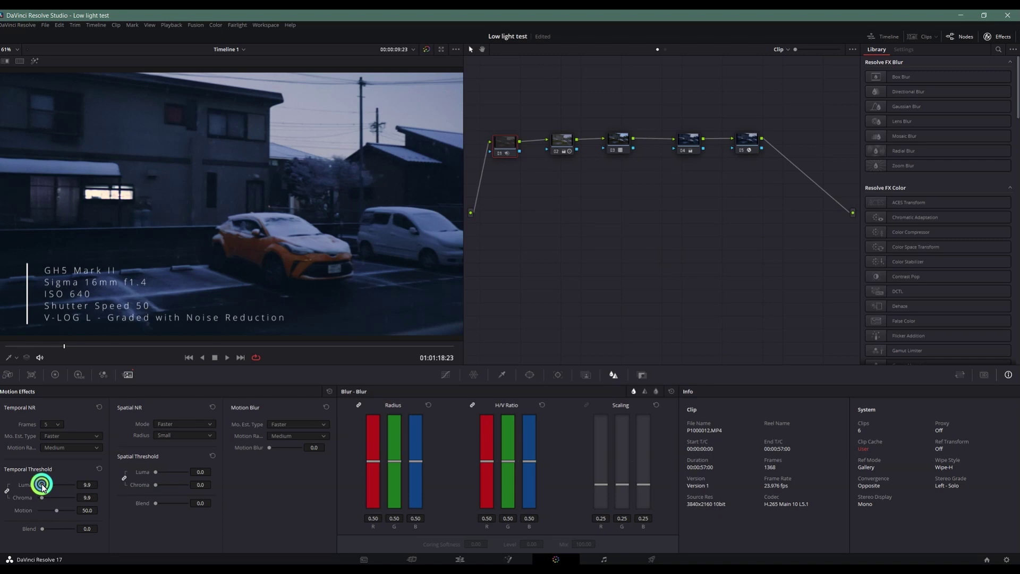
pyautogui.moveTo(43, 487); pyautogui.dragTo(42, 486)
pyautogui.moveTo(67, 356); pyautogui.dragTo(130, 340)
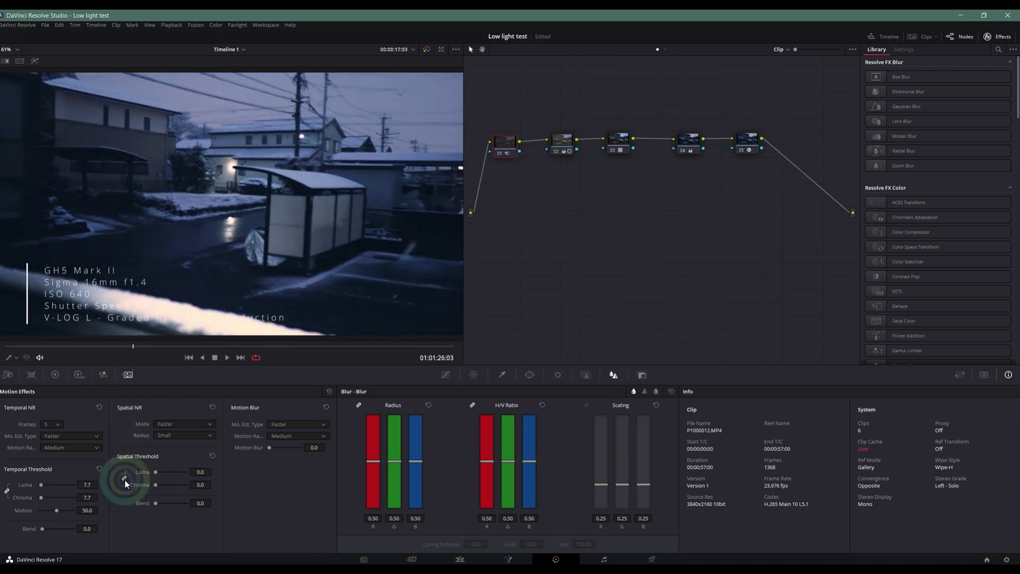
# Unlink the Spatial Threshold luma and chroma controls.
pyautogui.click(127, 481)
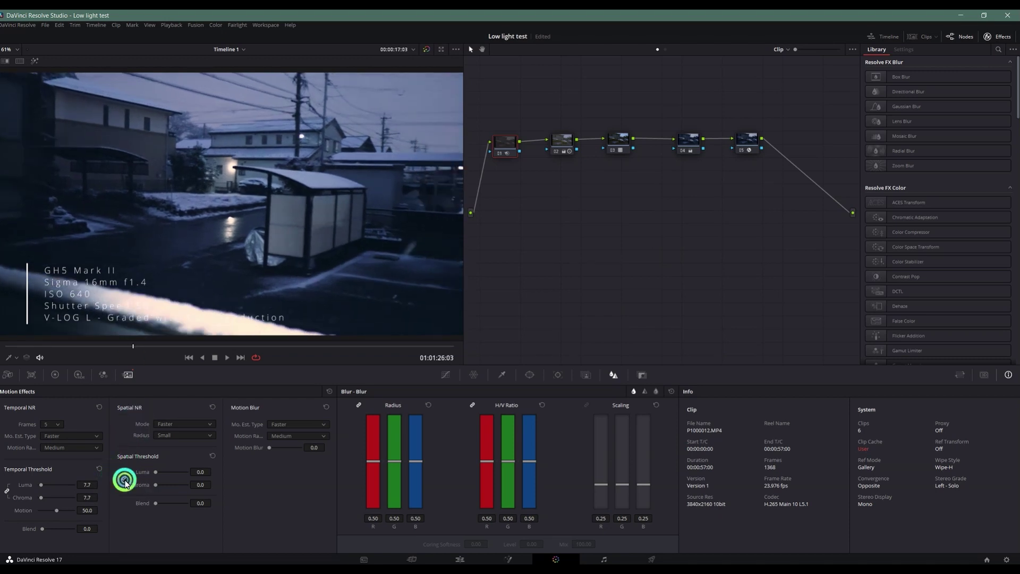
pyautogui.click(125, 479)
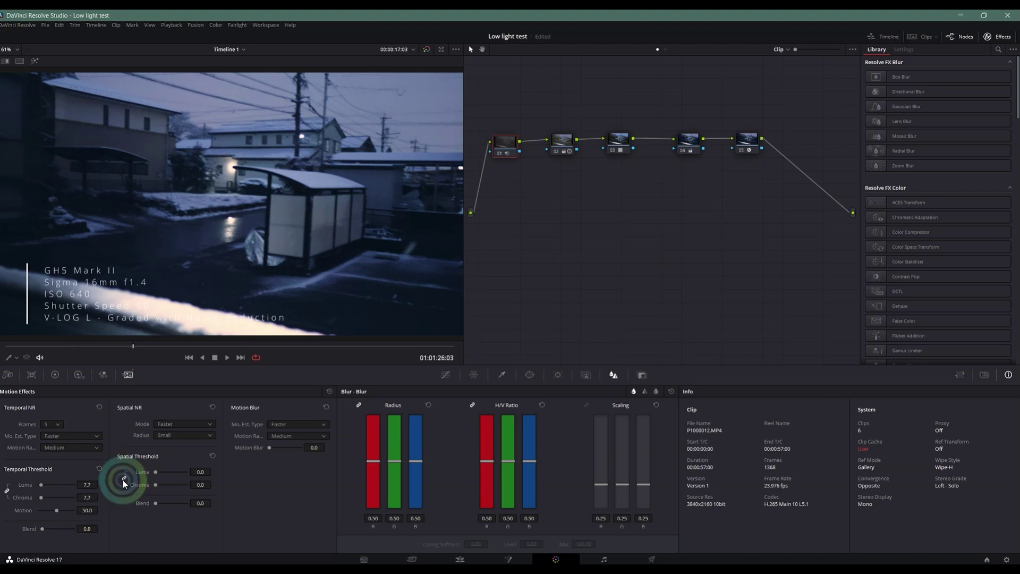
pyautogui.click(124, 478)
pyautogui.click(142, 473)
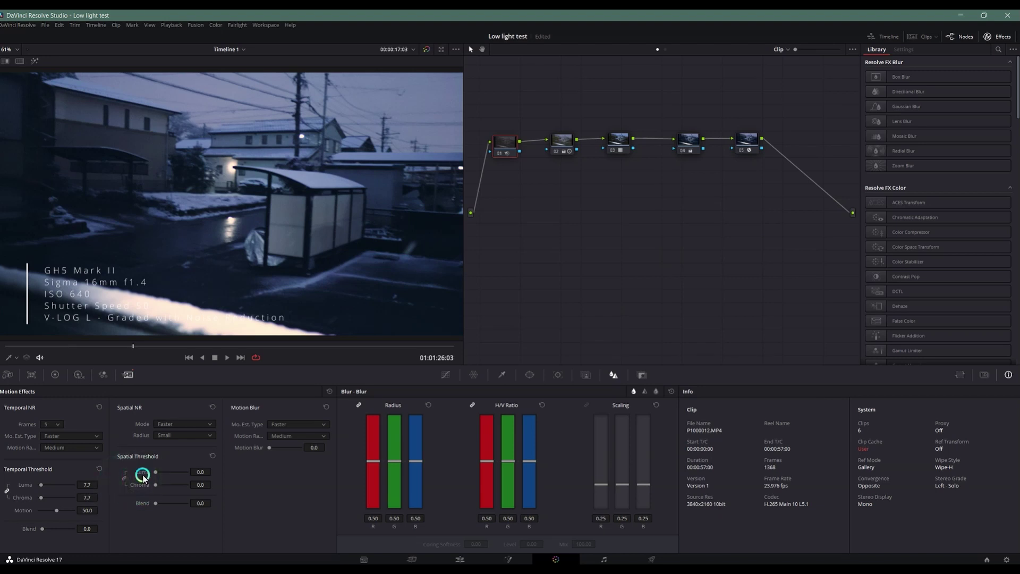
pyautogui.click(145, 477)
pyautogui.click(150, 484)
pyautogui.click(151, 489)
# Set the spatial chroma threshold to 13.6 with luma left at 0, then scrub back.
pyautogui.moveTo(154, 487); pyautogui.dragTo(264, 126)
pyautogui.click(263, 416)
pyautogui.moveTo(186, 485)
pyautogui.mouseDown()
pyautogui.moveTo(153, 488)
pyautogui.moveTo(168, 476)
pyautogui.mouseUp()
pyautogui.moveTo(139, 346); pyautogui.dragTo(90, 348)
pyautogui.hotkey('ctrl', 'f')
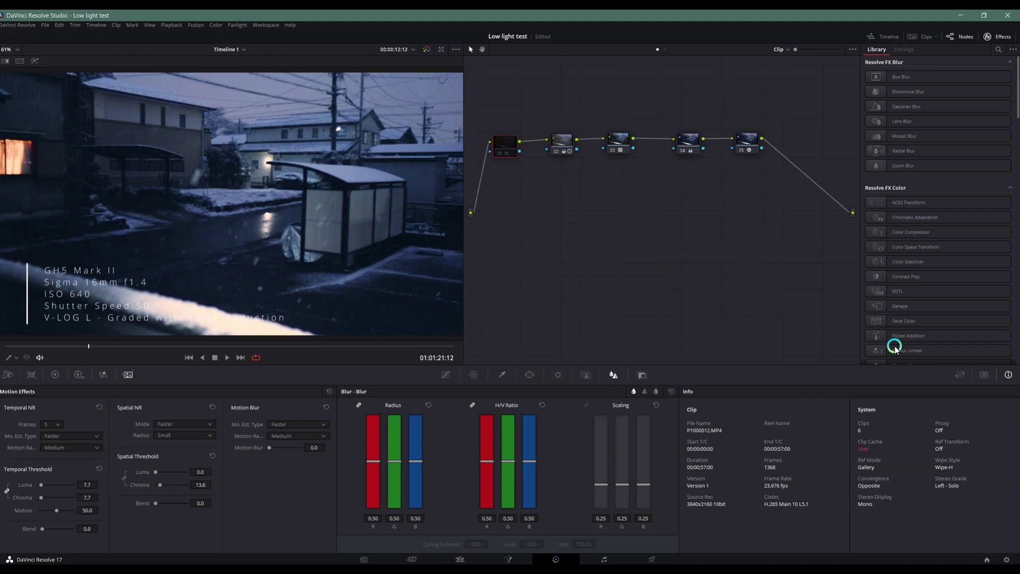
pyautogui.click(507, 141)
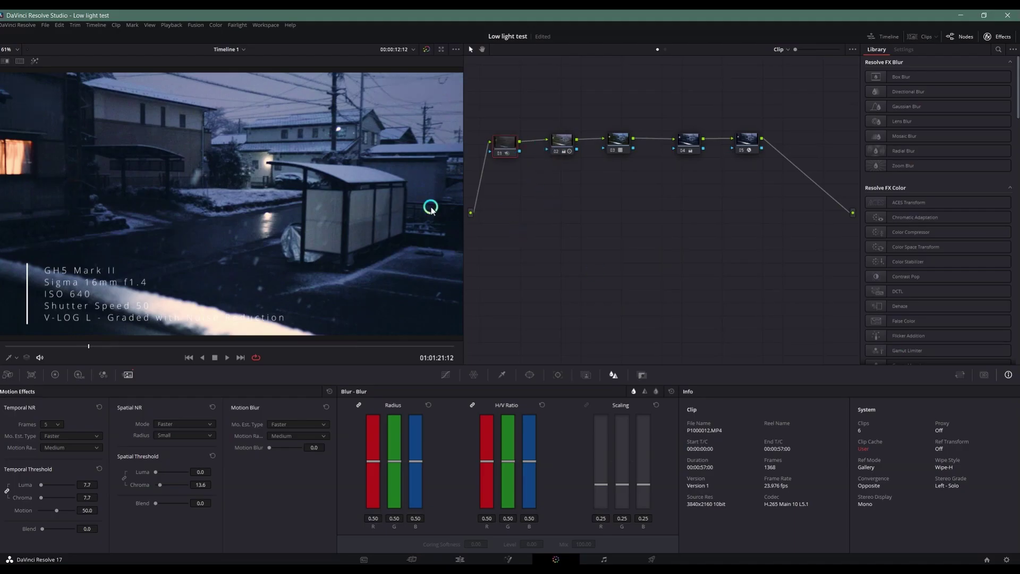